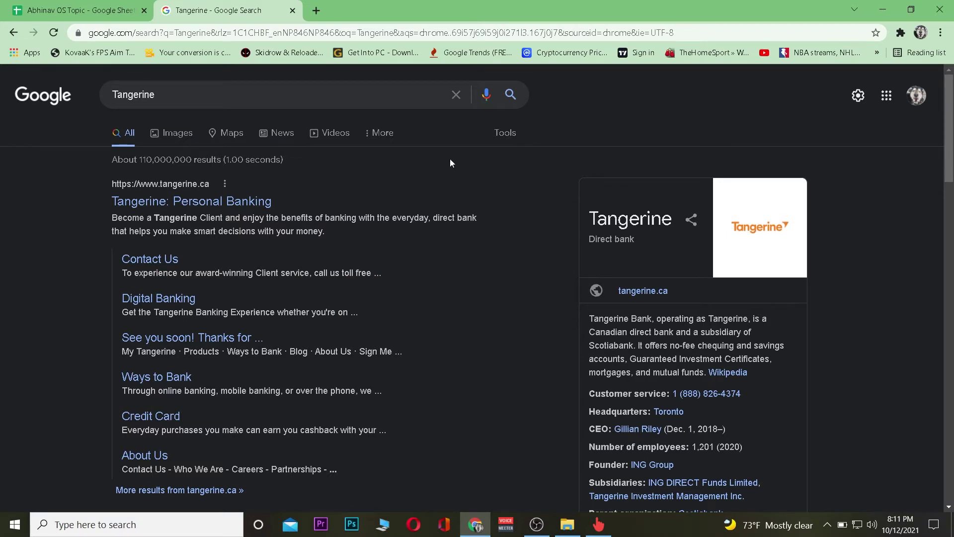
- Go to tangerine.ca from the 'Tangerine: Personal Banking' search result
mouse_move(192, 203)
left_mouse_down()
mouse_move(241, 196)
mouse_move(201, 209)
left_mouse_up()
left_click(201, 209)
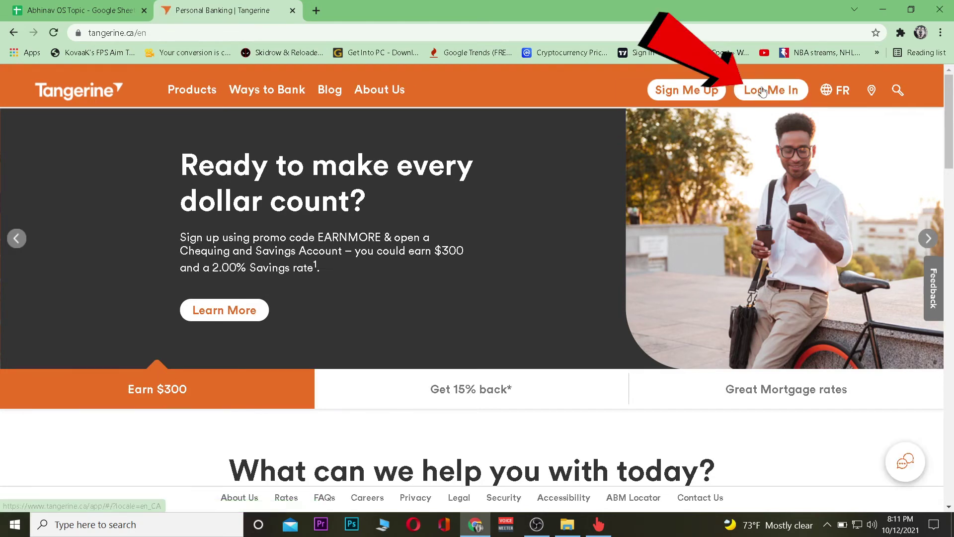
- Reach the log-in page via 'Log Me In', try Business, settle on Personal with the Login ID field active
left_click(764, 92)
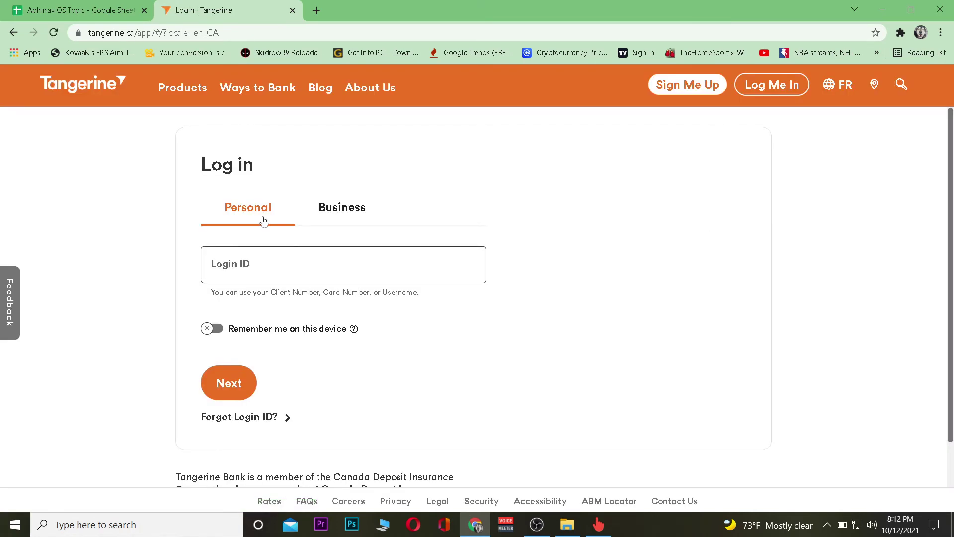
left_click(264, 222)
left_click(352, 209)
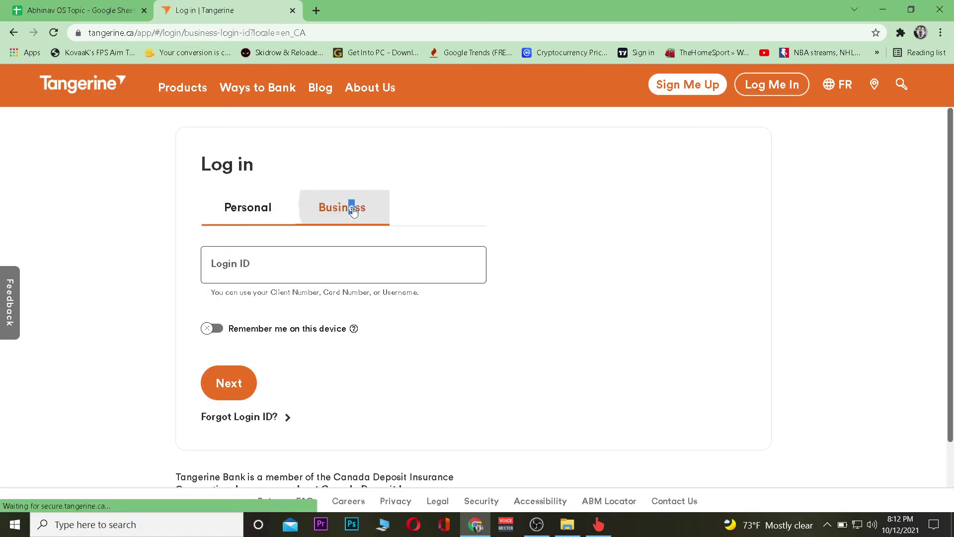
left_click(251, 207)
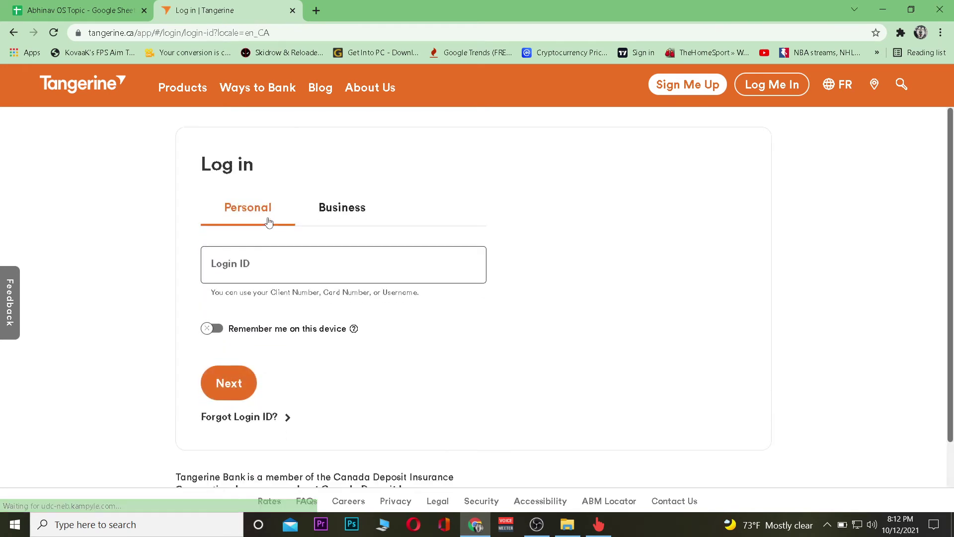
left_click(276, 273)
type("k")
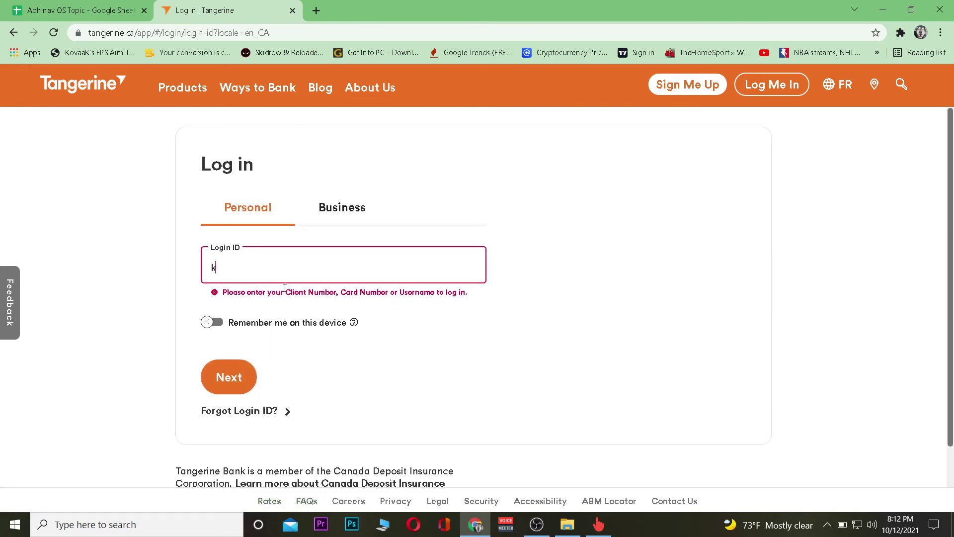
type("eivn")
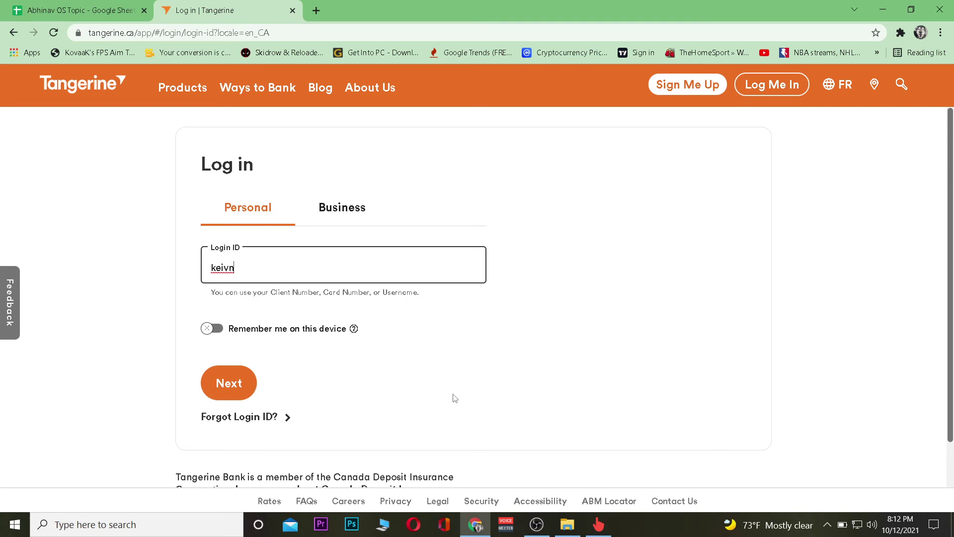
- Submit Login ID 'keivn' with Next, see the length error, then return home via the logo
left_click(232, 385)
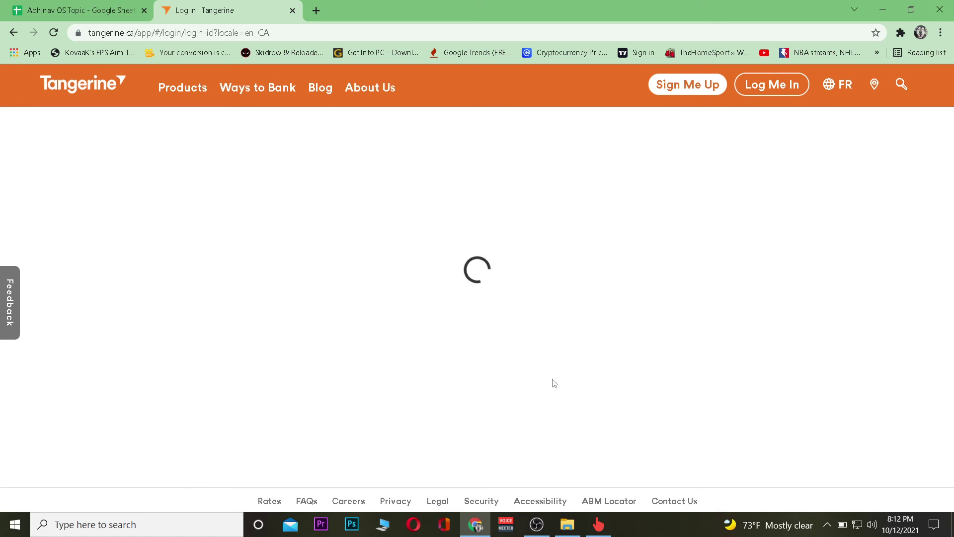
left_click(84, 98)
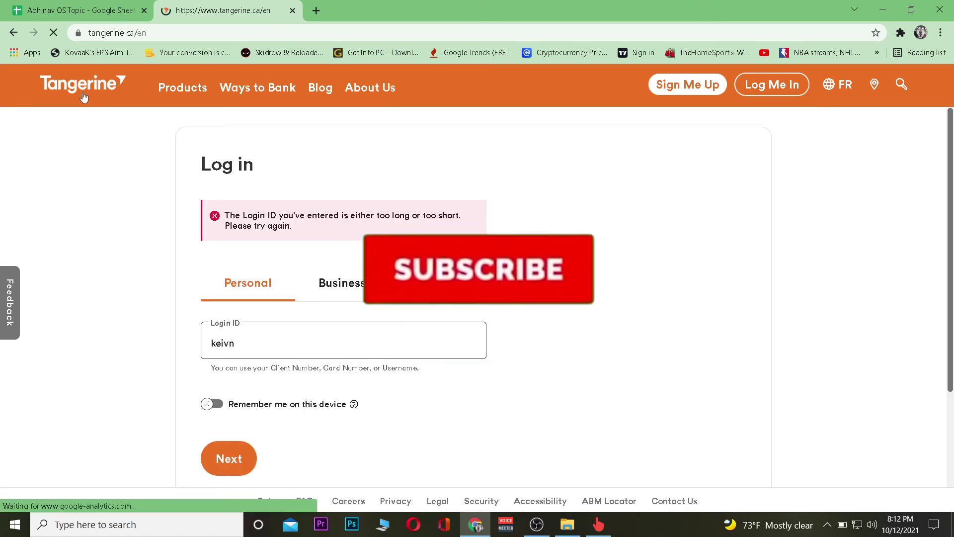